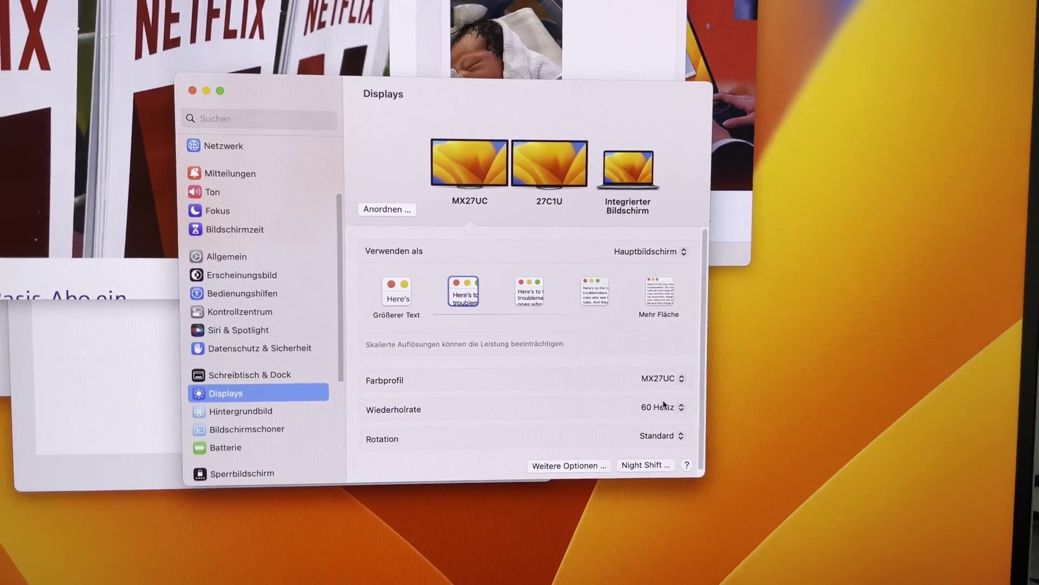
- Select the 27C1U monitor to confirm its 2560 × 1440 extended display runs at 30 Hz
left_click(664, 409)
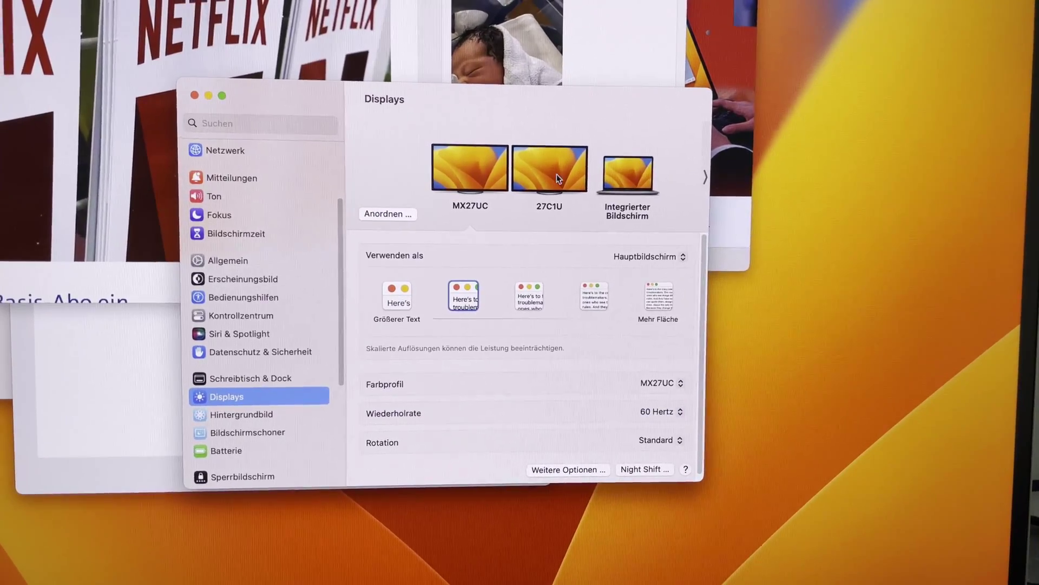
left_click(554, 177)
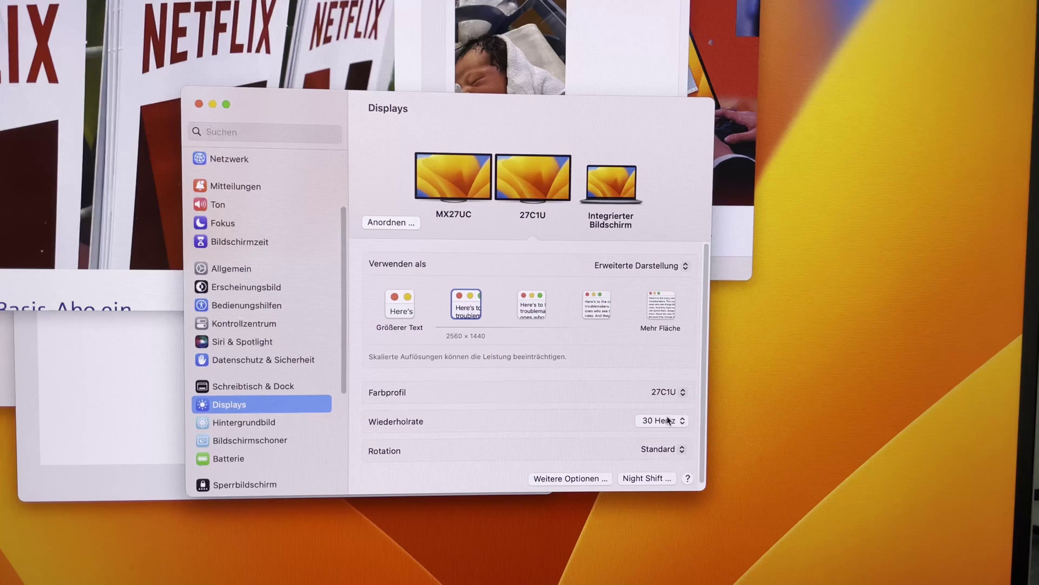